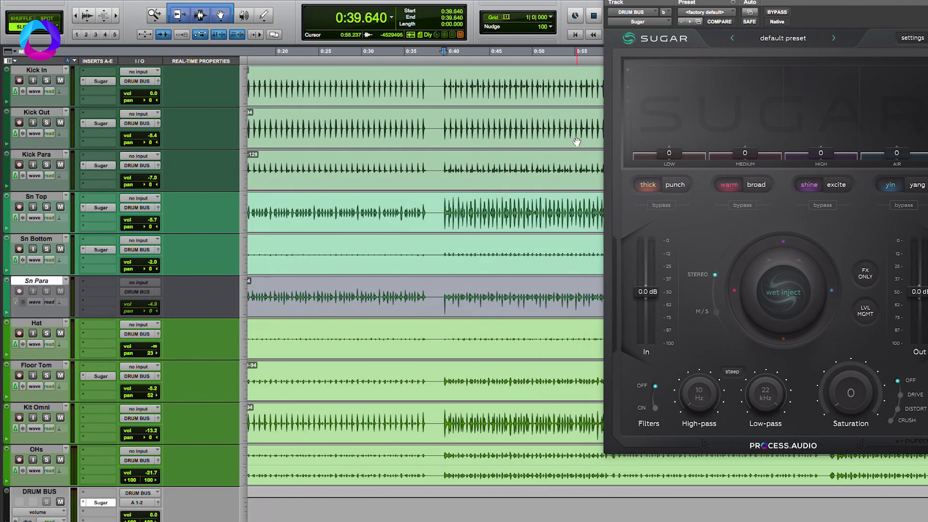
Play the drums, enable the filters with the high-pass at 20 Hz, and compare the filters off and on.
key(space)
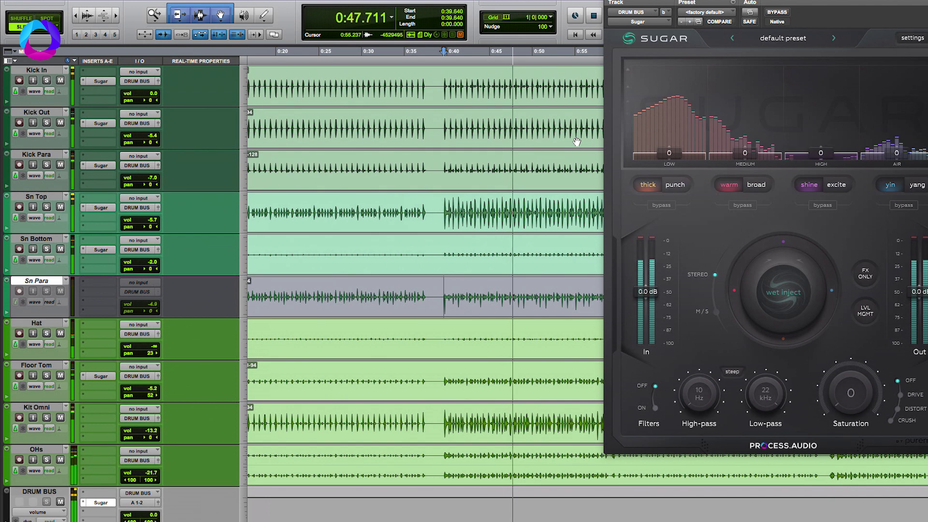
key(space)
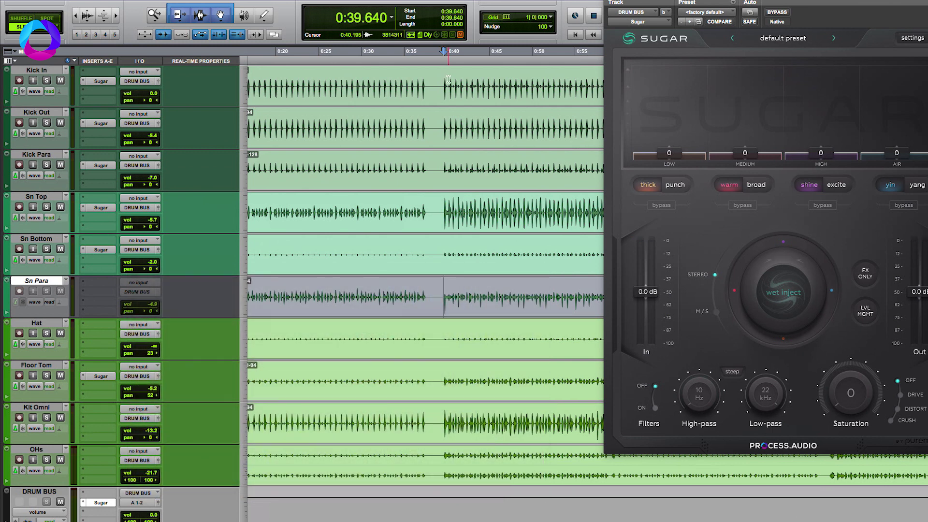
key(space)
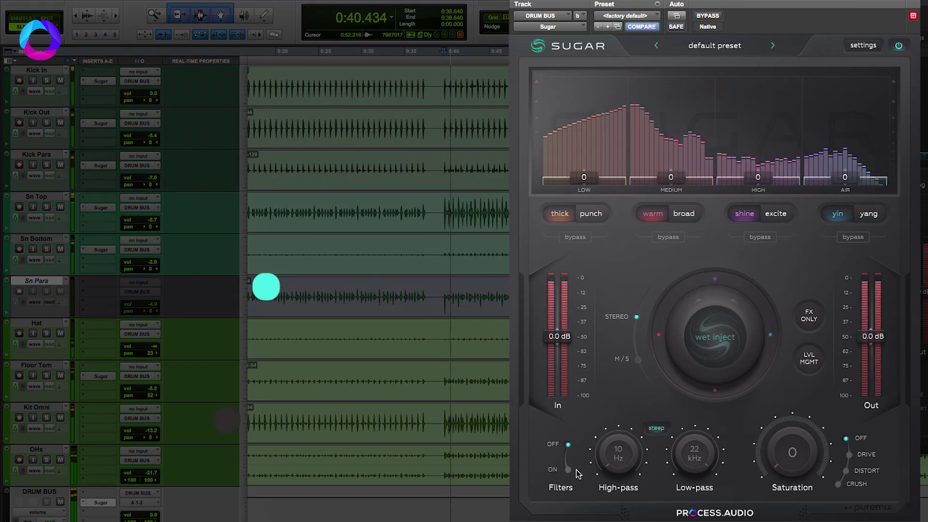
drag(623, 461, 629, 449)
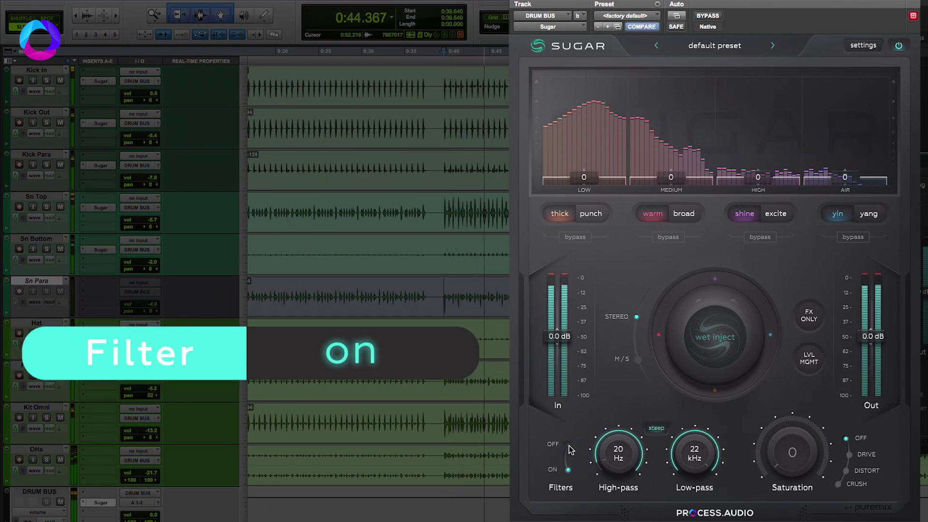
click(569, 471)
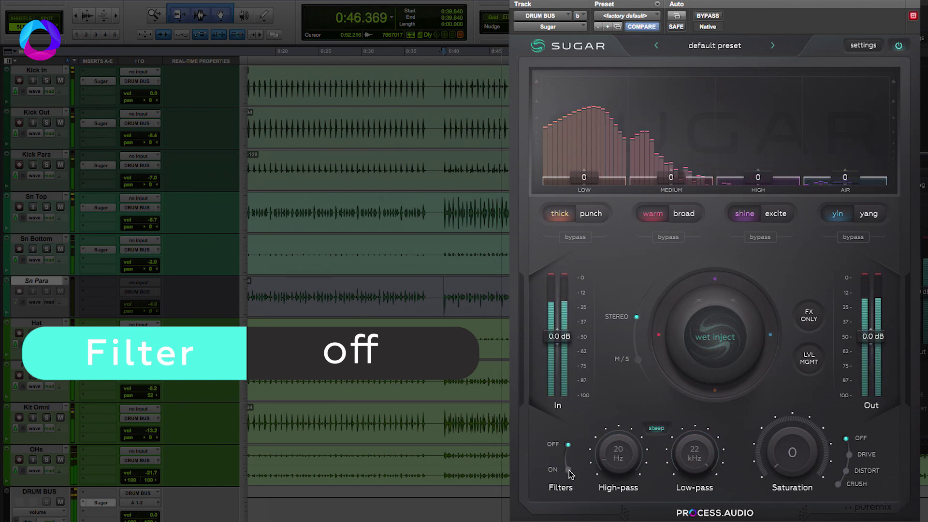
click(569, 472)
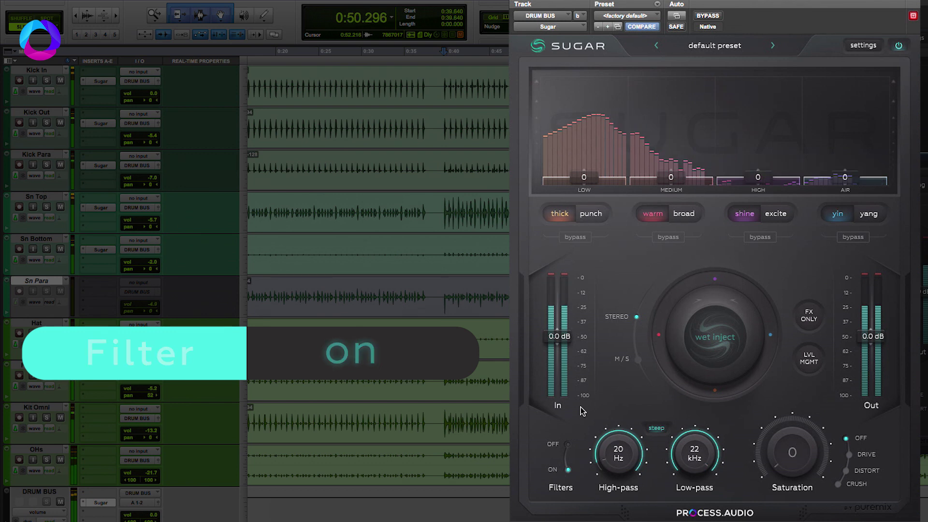
key(space)
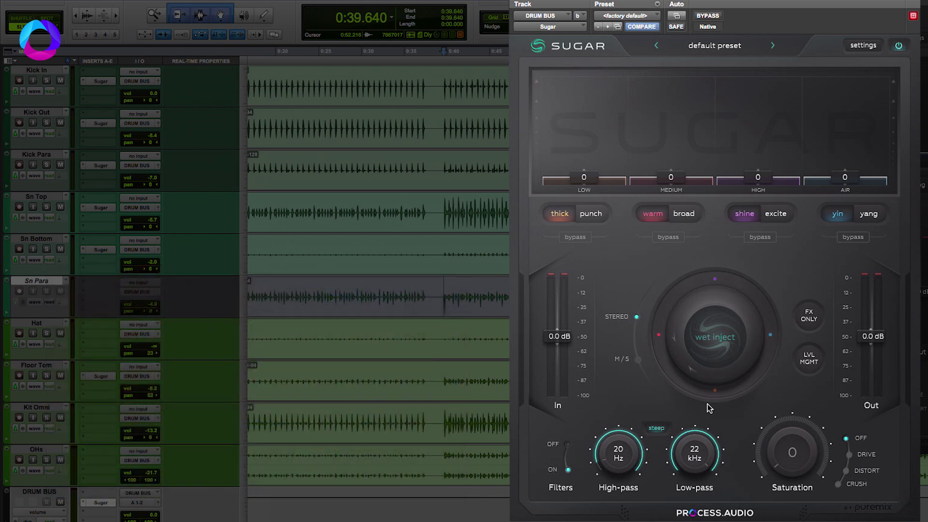
Raise the low, medium and air bands to 38 and high to 36 during playback, comparing the air band's yang and yin modes.
key(space)
drag(718, 347, 719, 305)
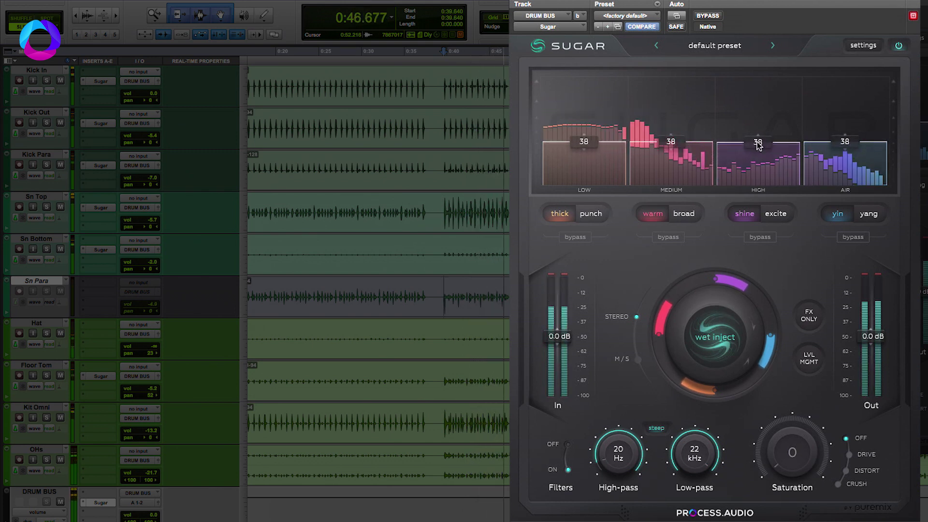
click(872, 215)
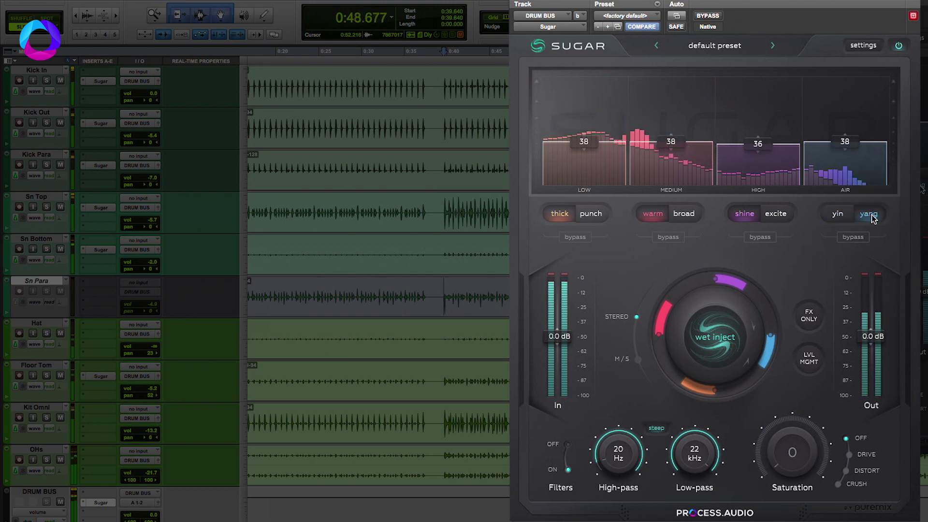
click(840, 216)
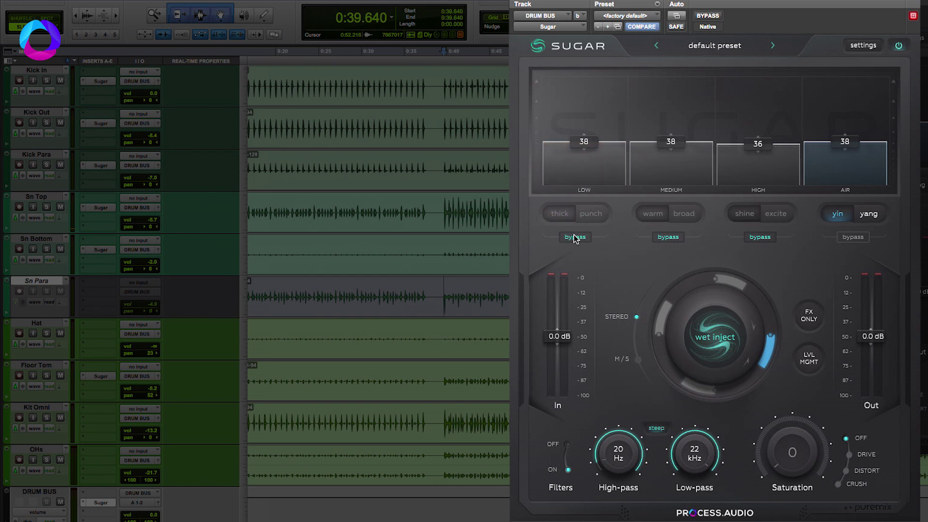
Raise the air band to 63 with the other three bands bypassed, and compare its yang and yin modes during playback.
key(space)
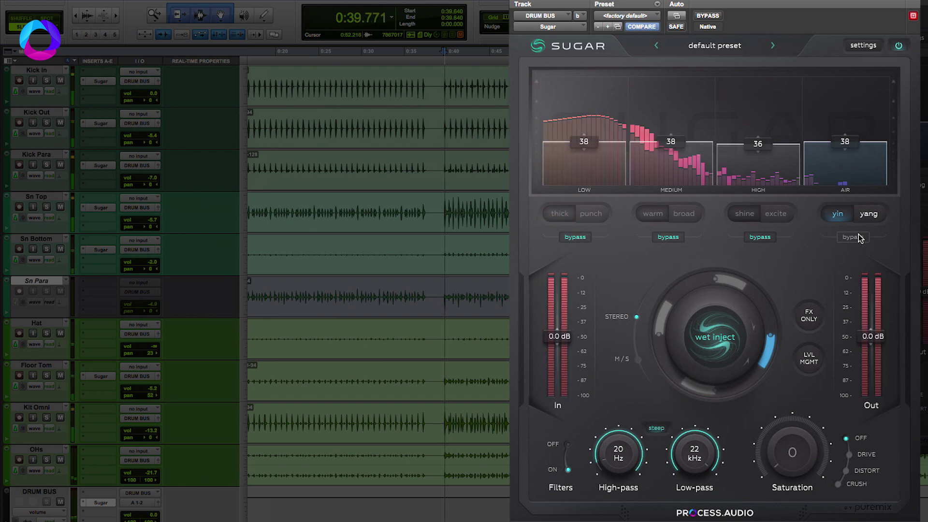
drag(845, 141, 850, 103)
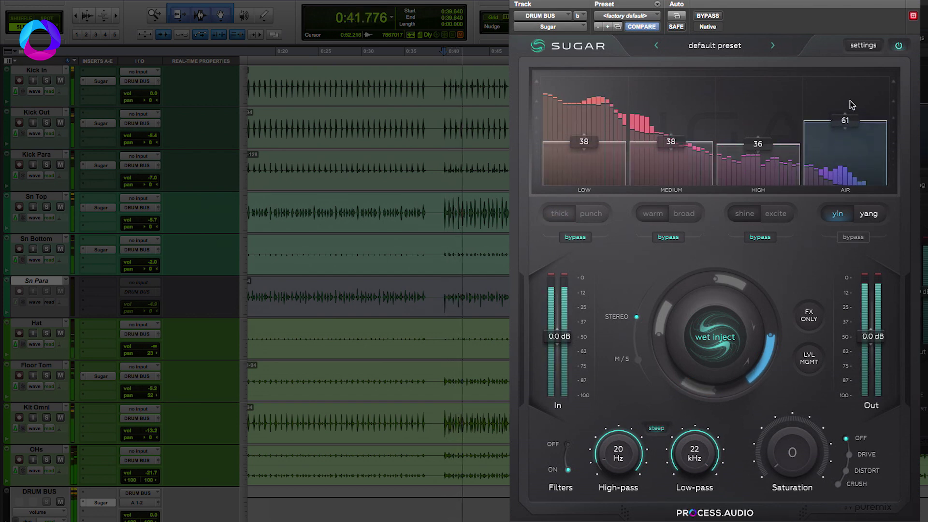
click(868, 215)
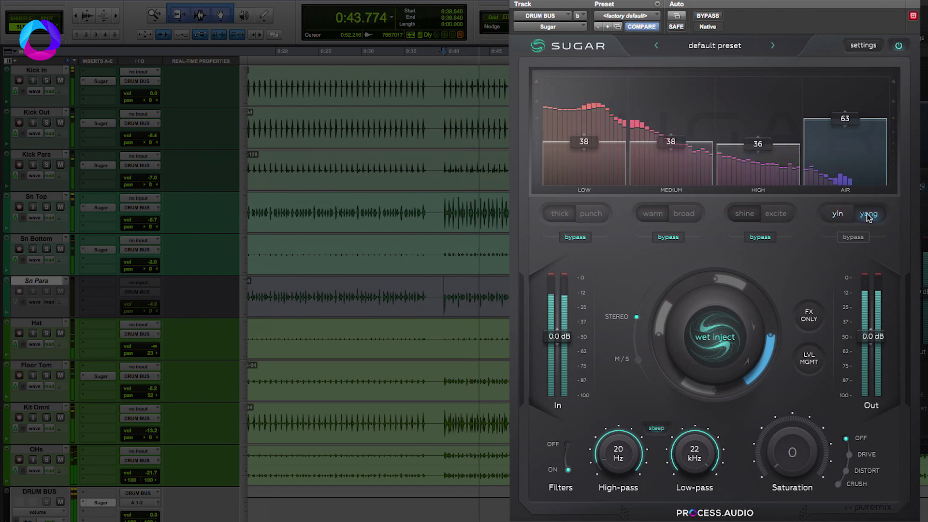
click(837, 215)
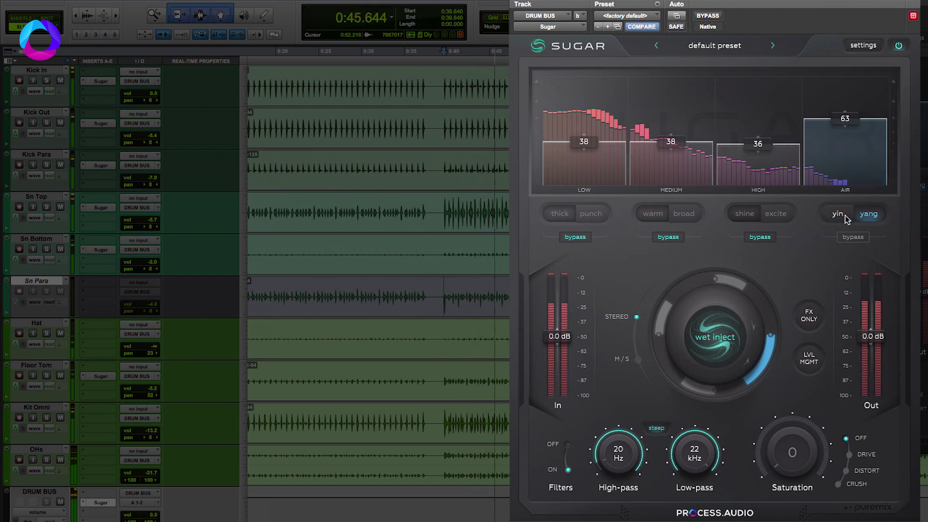
key(space)
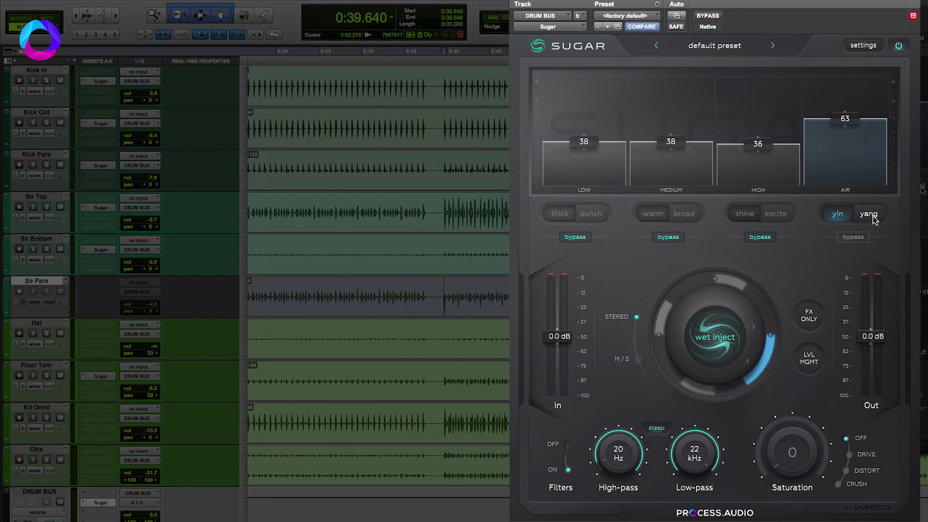
Replay the drums to compare the air band's yang and yin modes again, and set the band to 49.
key(space)
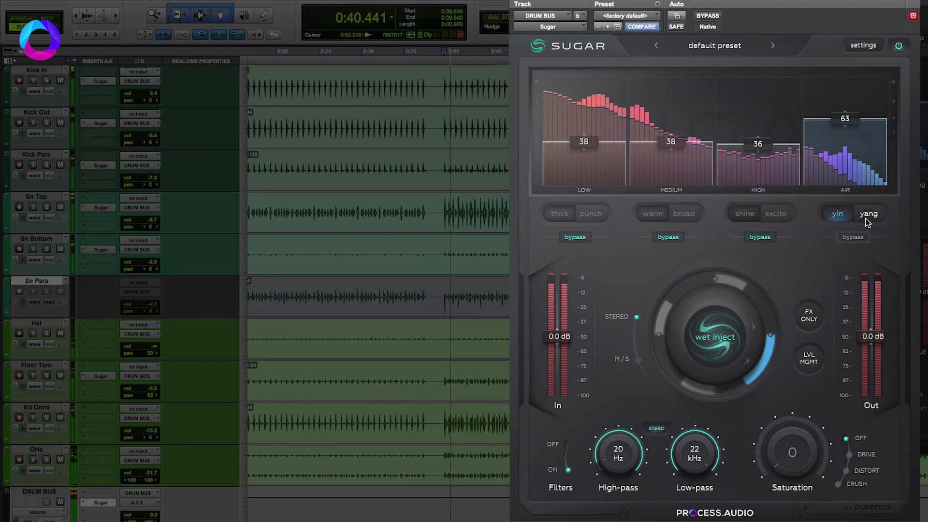
click(869, 215)
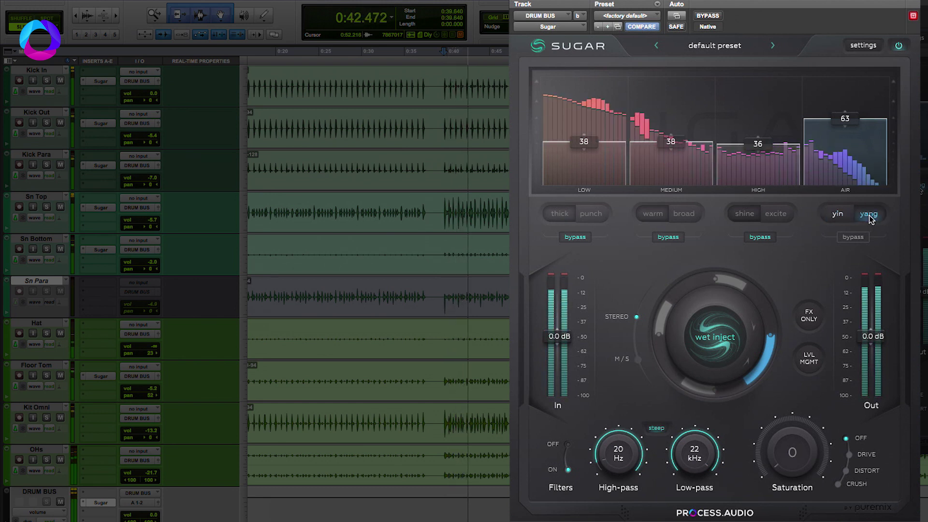
click(845, 217)
key(space)
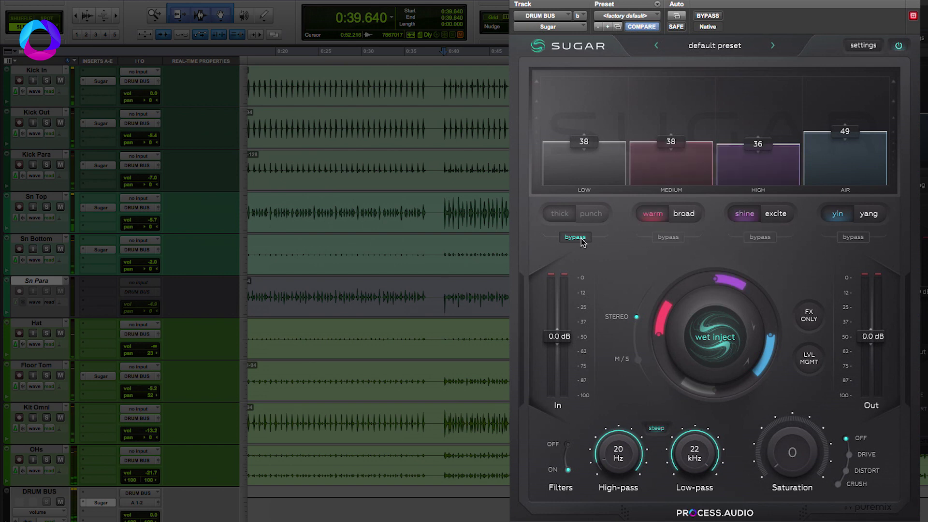
Raise the low band to 40 during playback and compare the medium band bypassed and engaged.
key(space)
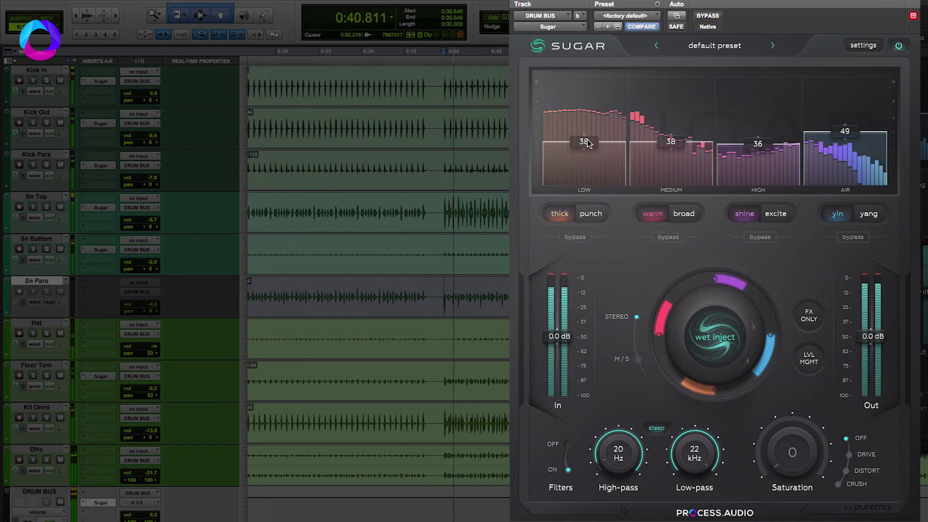
drag(588, 144, 587, 140)
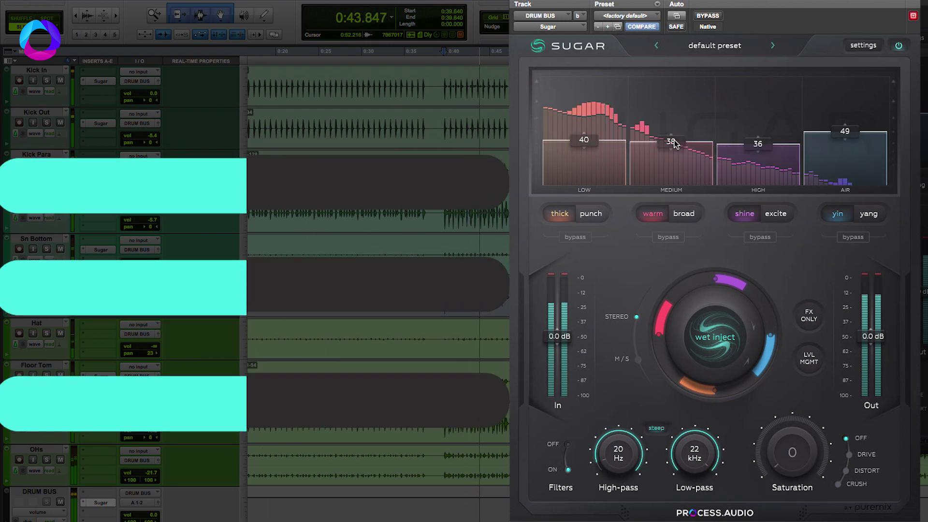
click(669, 238)
click(669, 238)
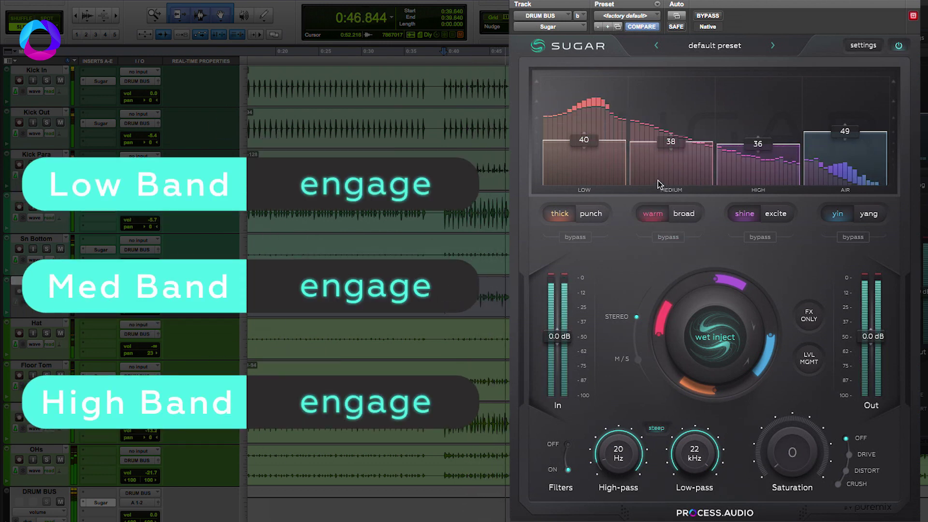
Compare the low band bypassed and engaged, and lower it to 30.
click(575, 238)
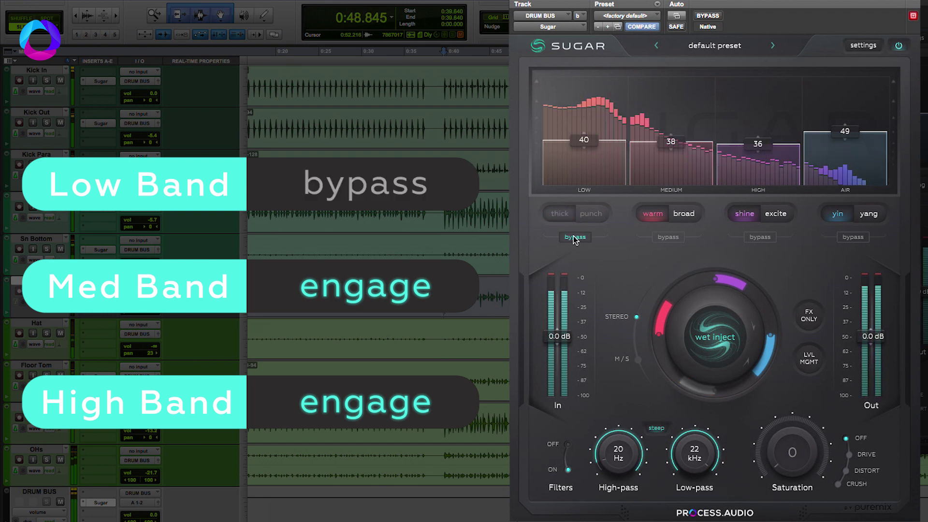
click(575, 238)
drag(586, 145, 592, 153)
key(space)
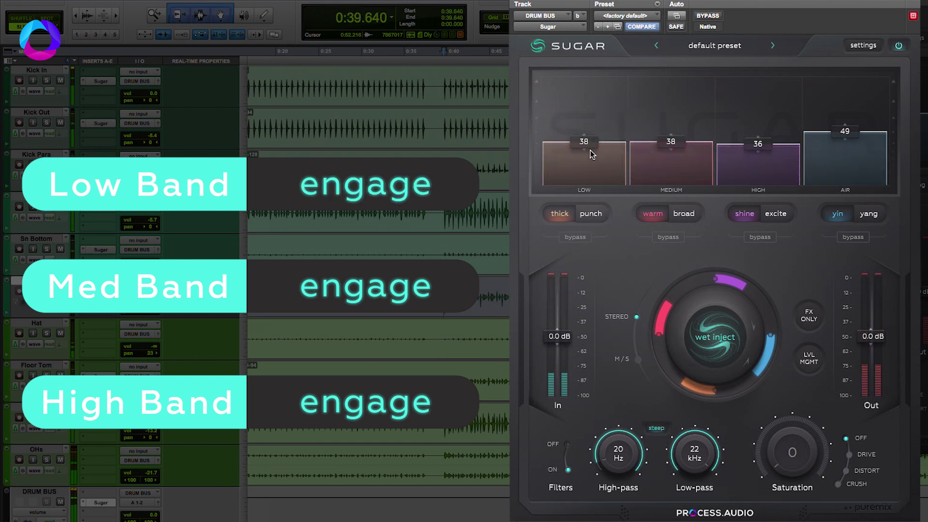
key(space)
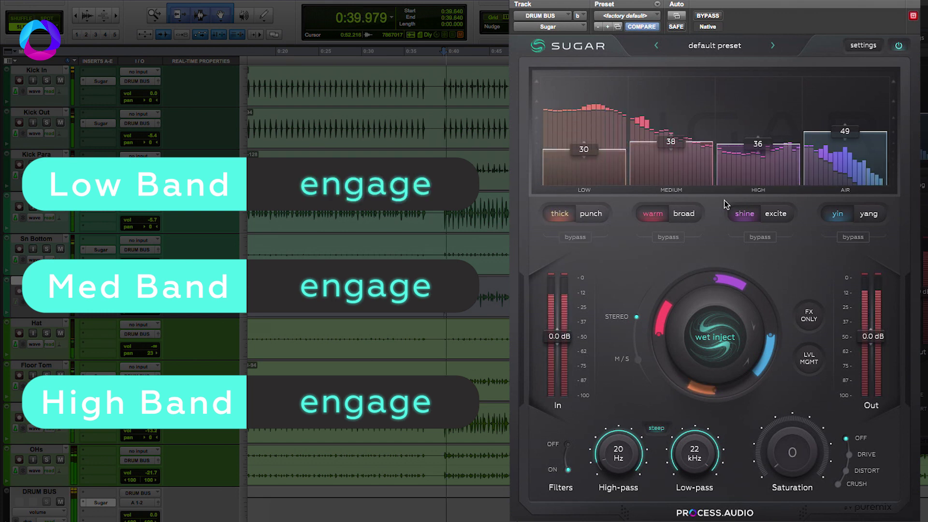
Compare the high band bypassed and engaged while the drums play, and stop playback.
click(760, 237)
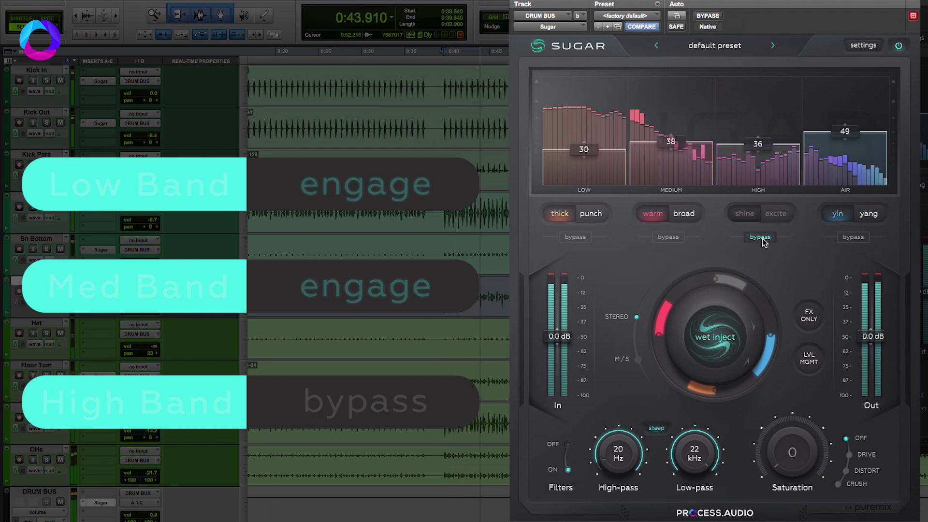
click(761, 238)
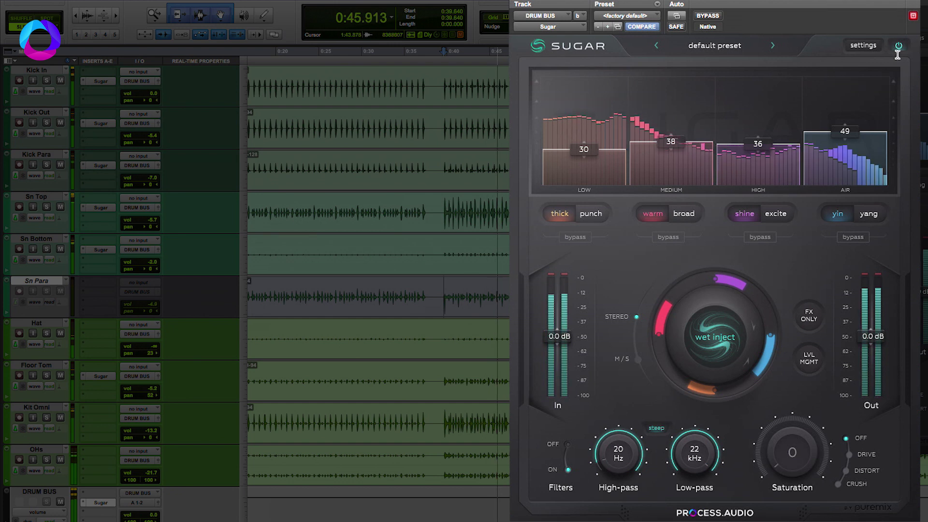
key(space)
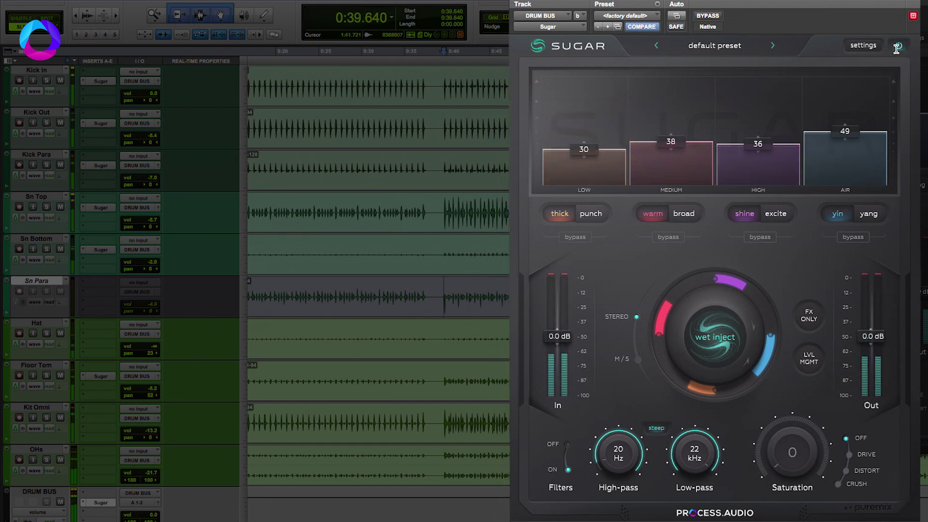
Compare the drum bus with the entire Sugar plug-in bypassed and engaged during playback.
click(897, 47)
key(space)
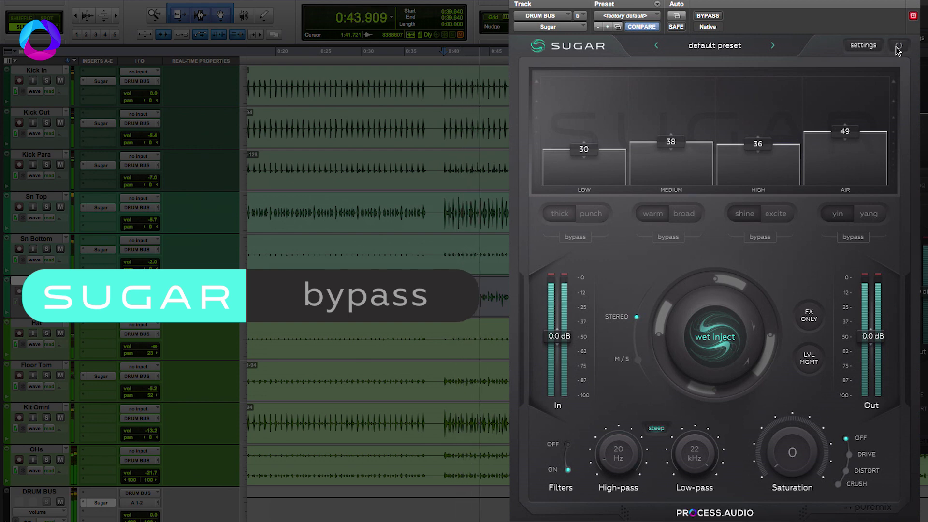
click(897, 47)
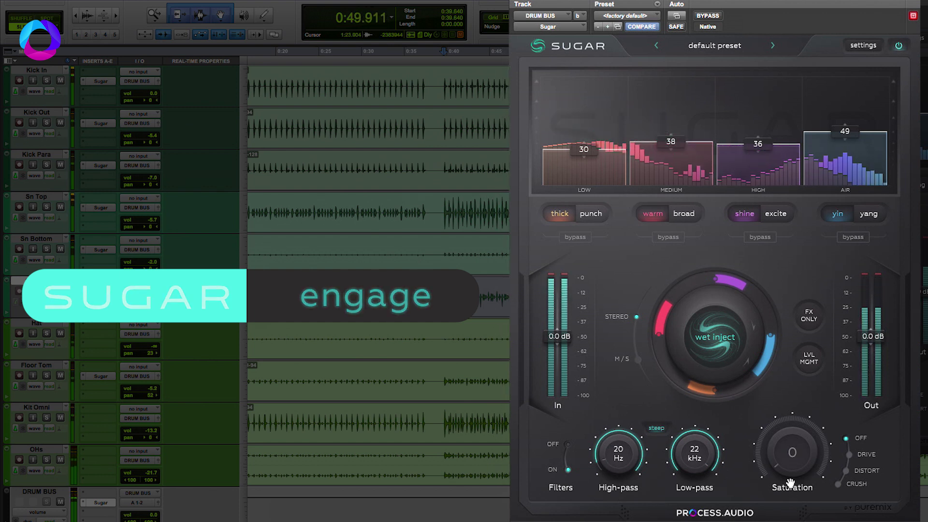
key(space)
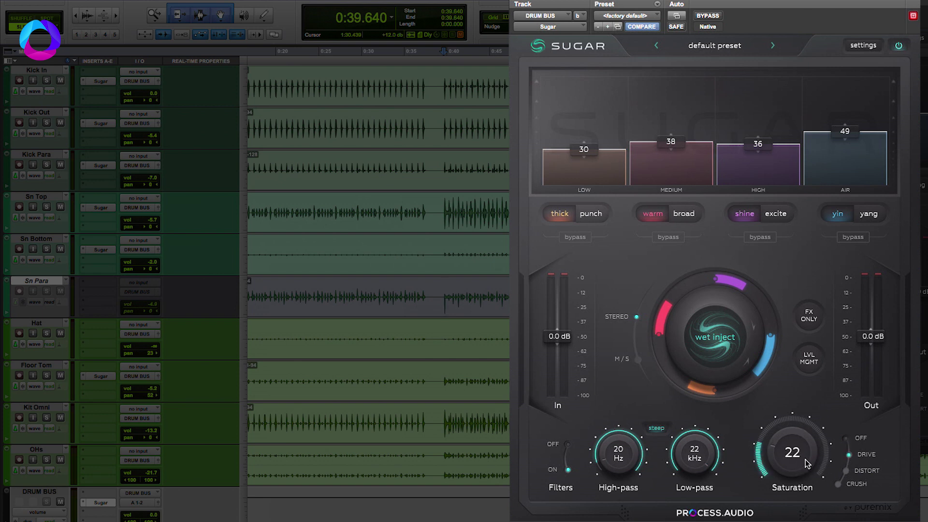
Set the saturation to 20 in Drive mode, and compare Drive on and off during playback, leaving it off.
key(space)
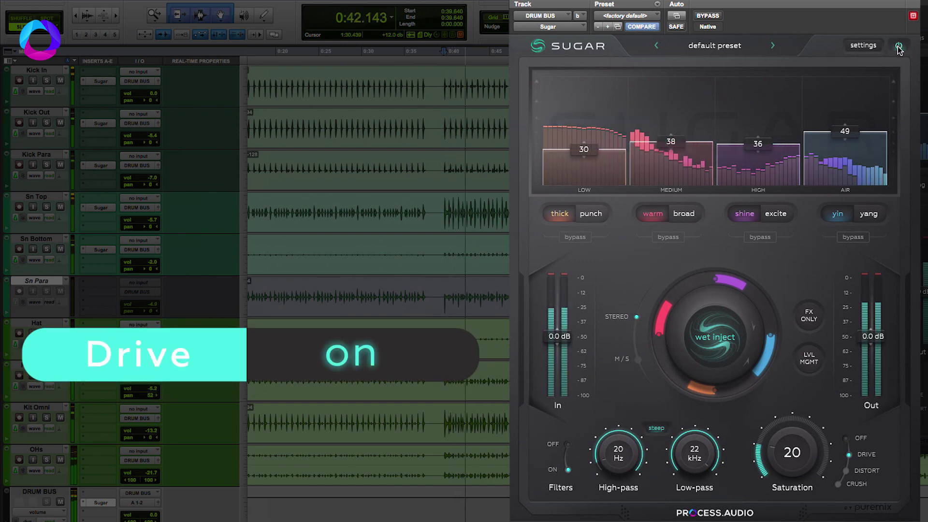
click(855, 454)
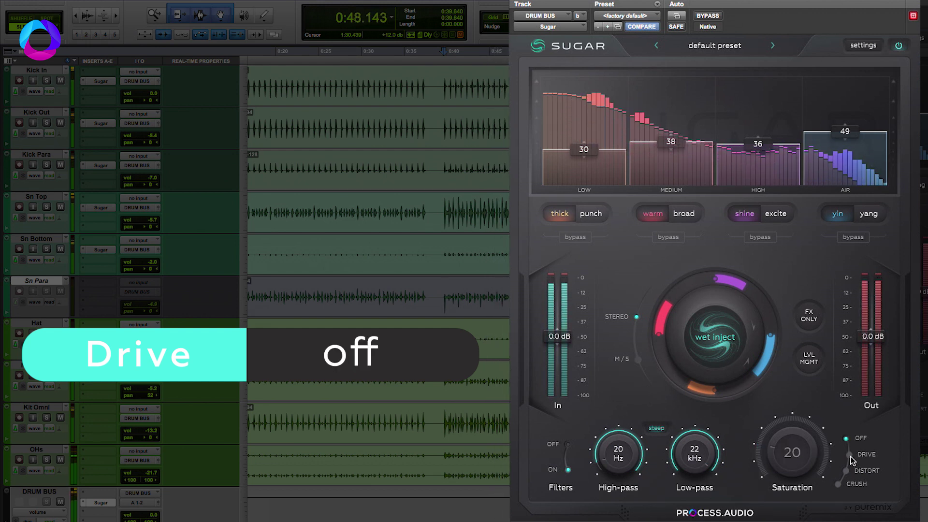
click(850, 457)
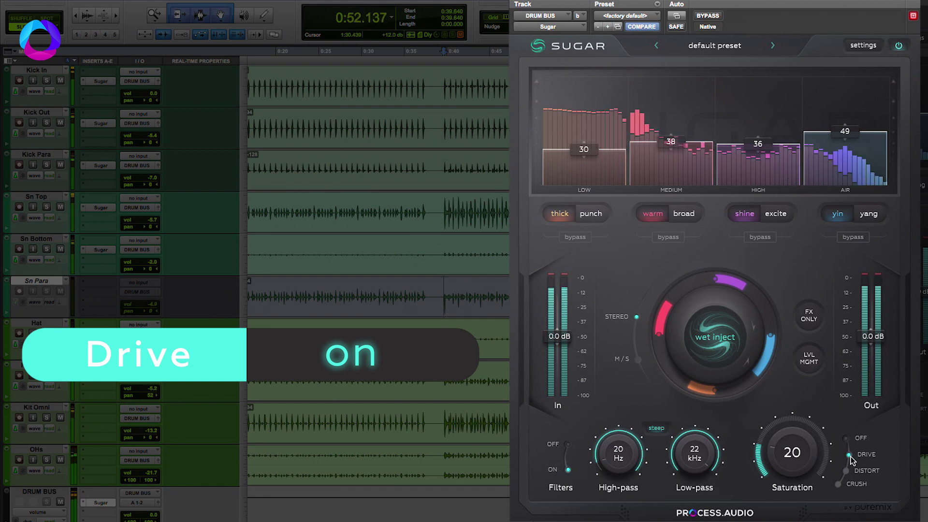
click(849, 446)
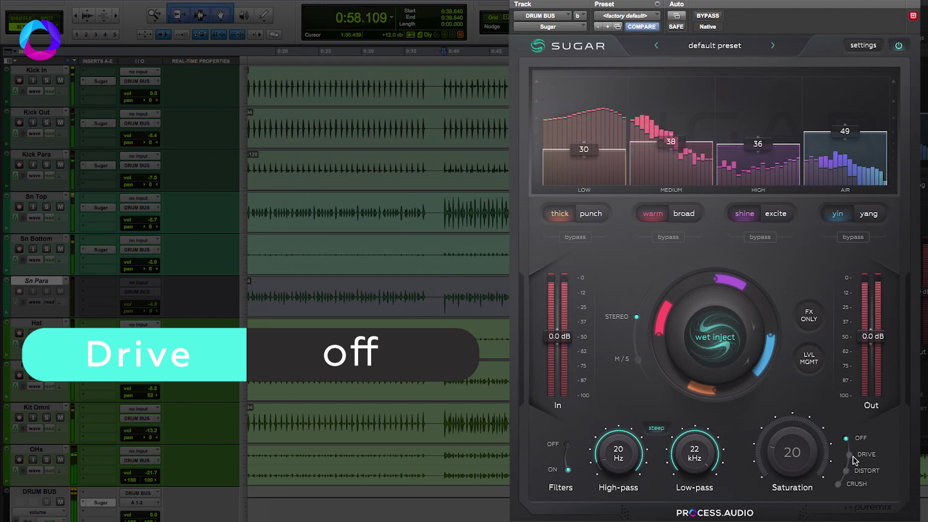
key(space)
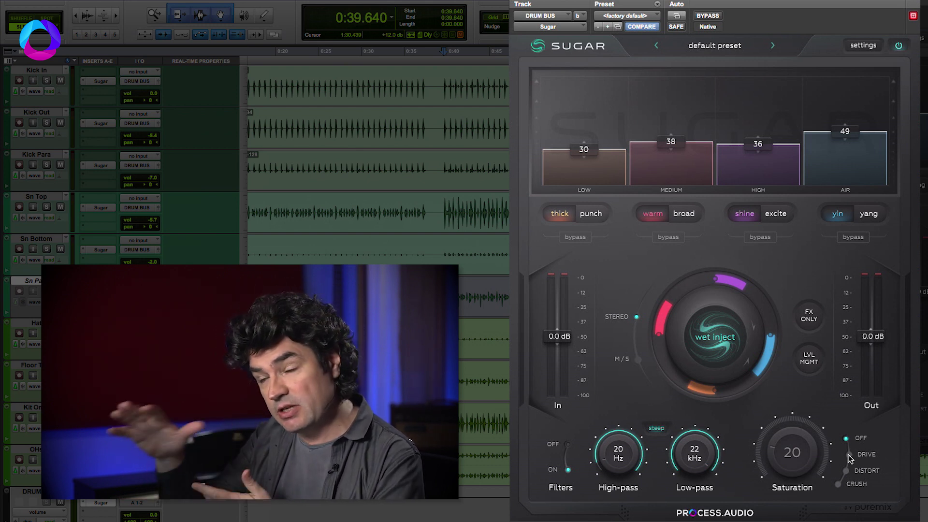
Compare the drums with Drive off and on during playback, leave Drive on, and raise the saturation to 25.
key(space)
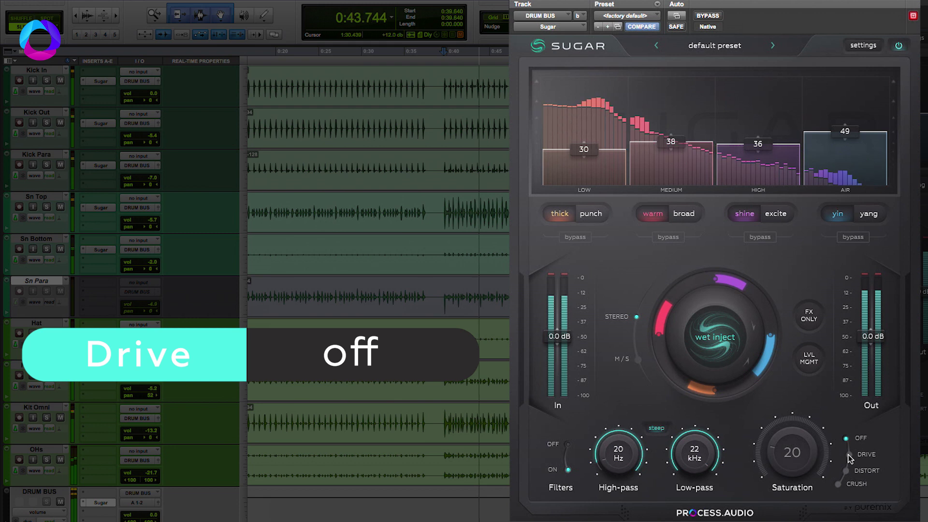
click(849, 457)
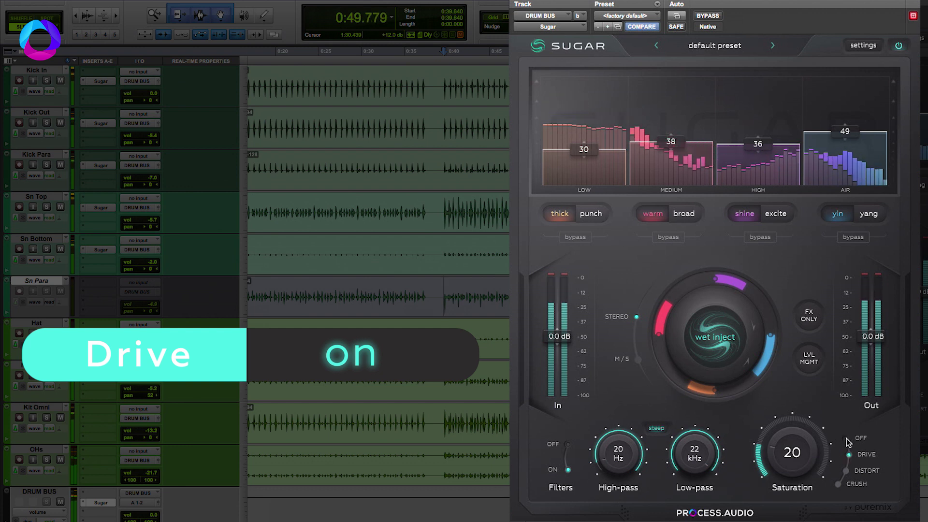
click(847, 440)
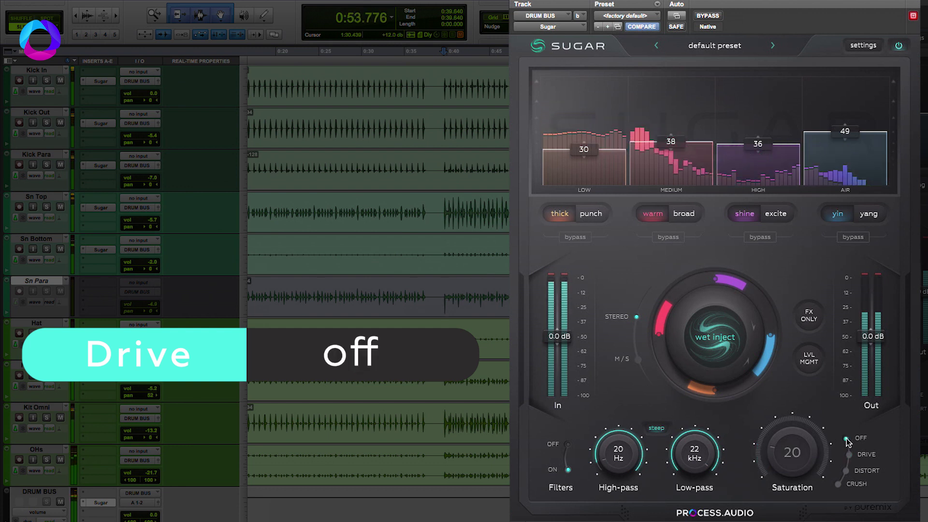
click(849, 455)
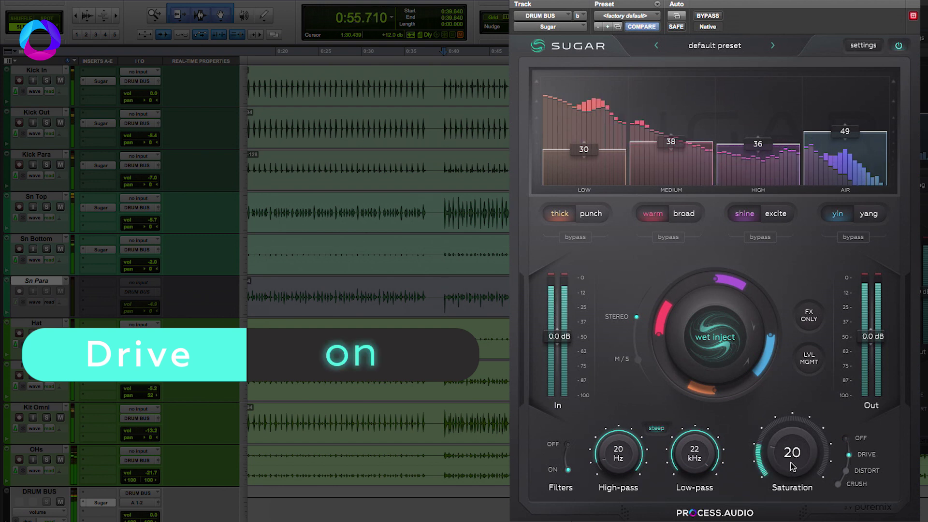
drag(793, 464, 794, 462)
key(space)
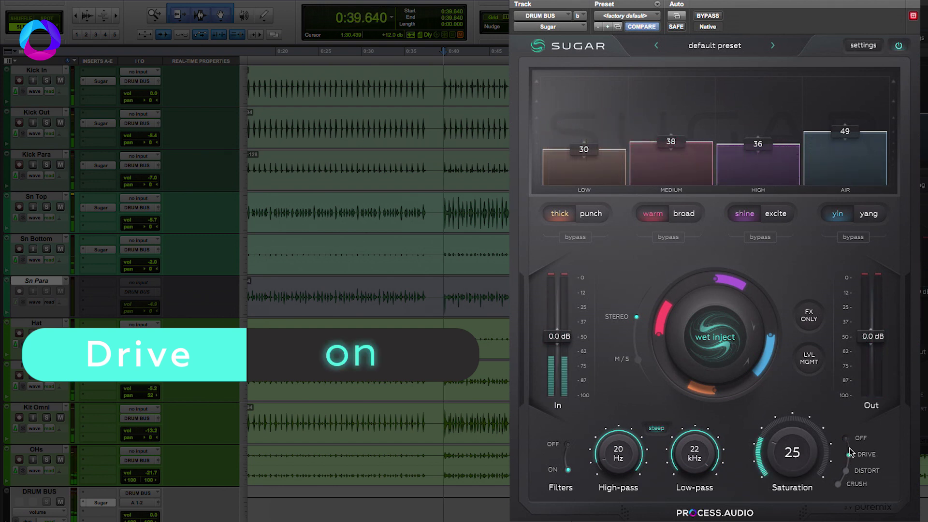
Play the drums at saturation 25 and compare Drive on and off, leaving it on.
key(space)
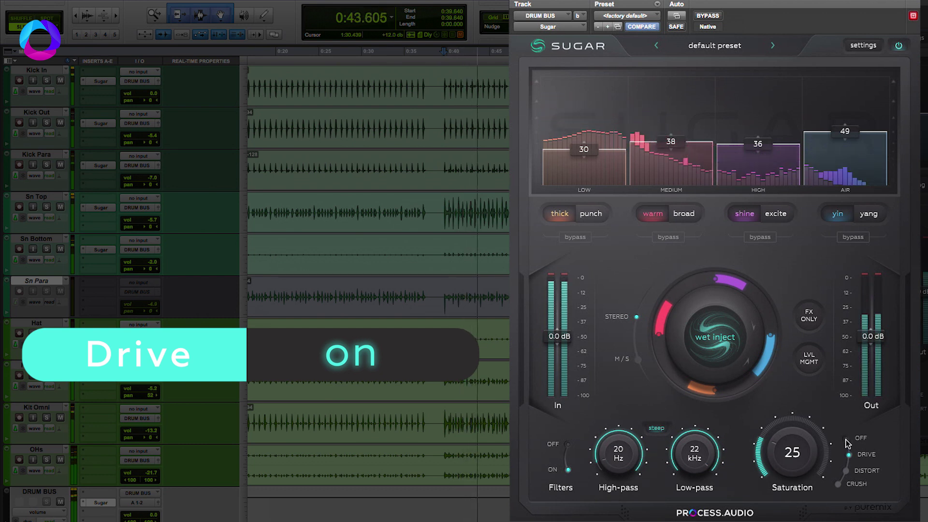
click(846, 440)
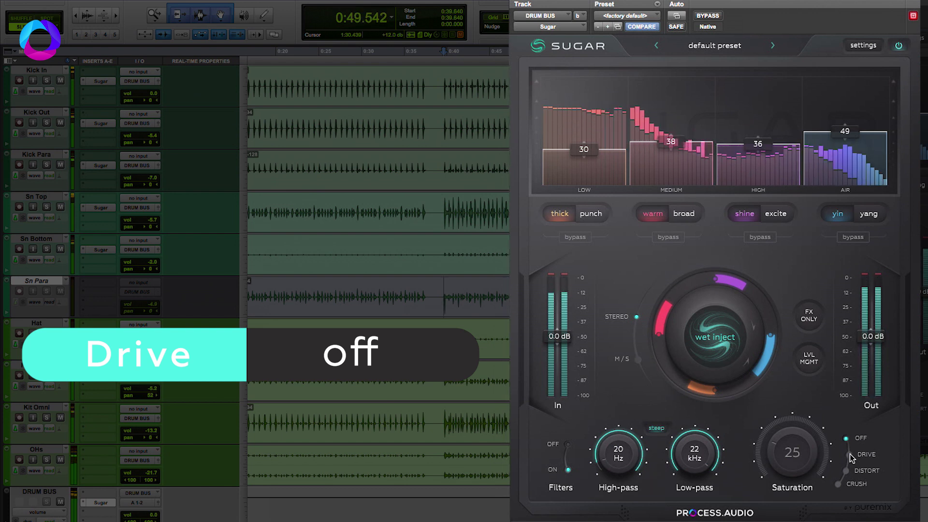
click(850, 454)
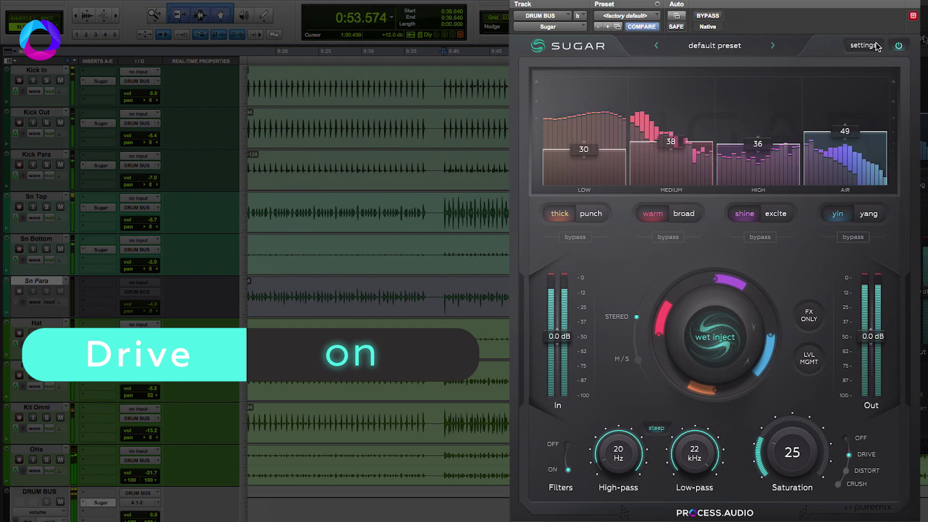
key(space)
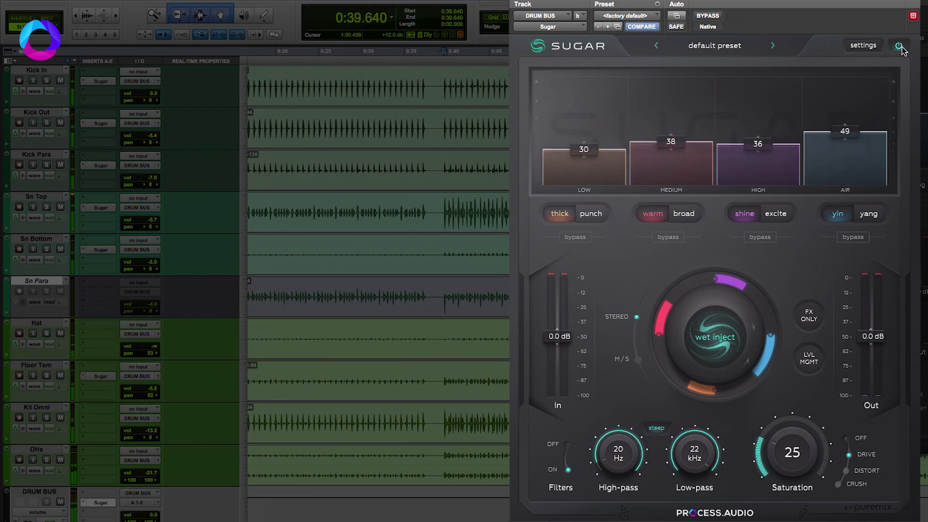
Compare the drum bus with the whole Sugar plug-in bypassed and engaged, and stop playback with it engaged.
click(900, 47)
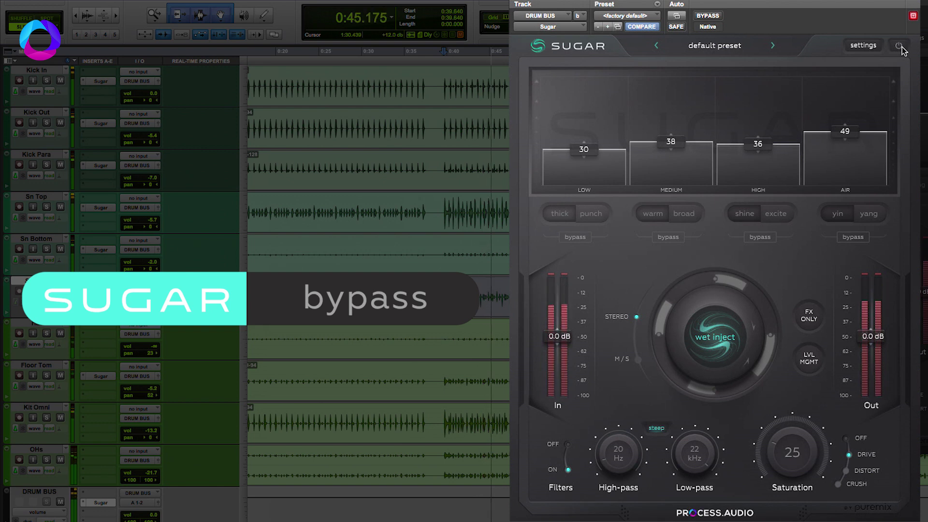
click(901, 48)
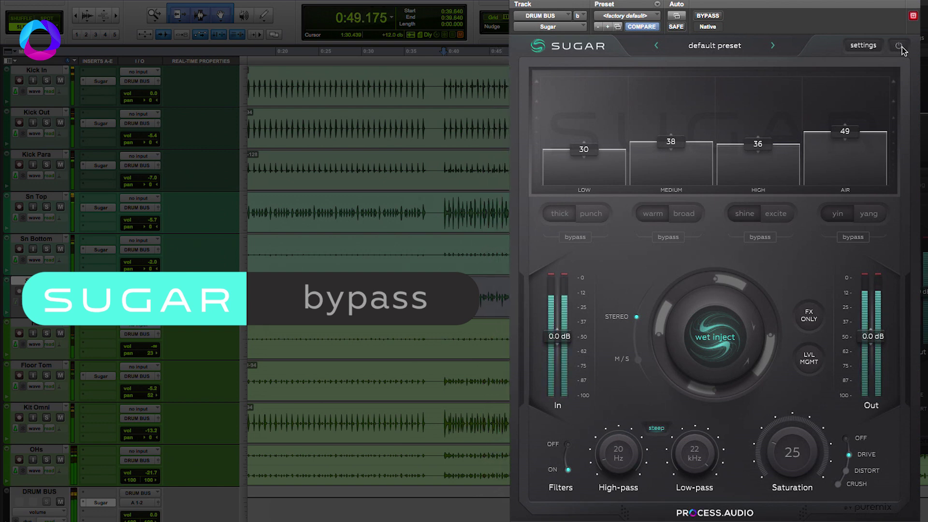
click(900, 49)
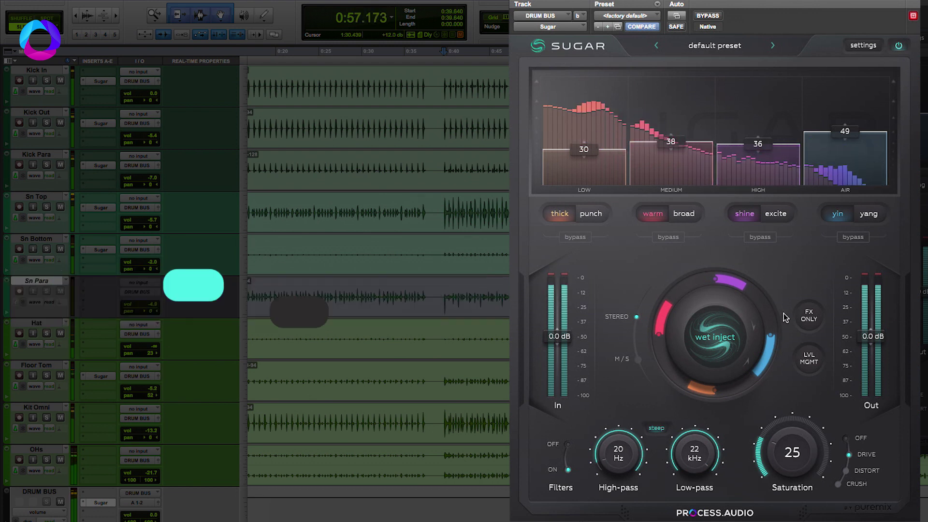
key(space)
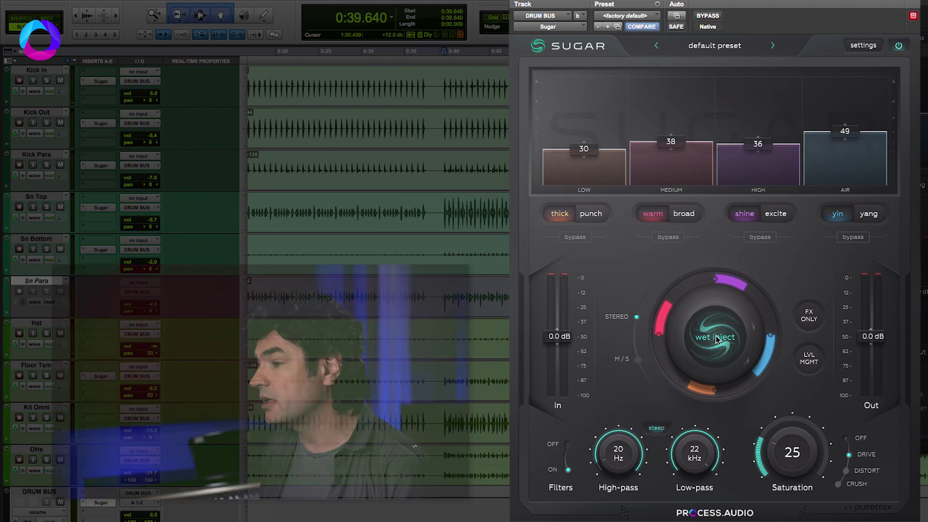
Lower the overall enhancement to low 20, medium 29, high 26 and air 40, and compare Sugar bypassed and engaged during playback.
key(space)
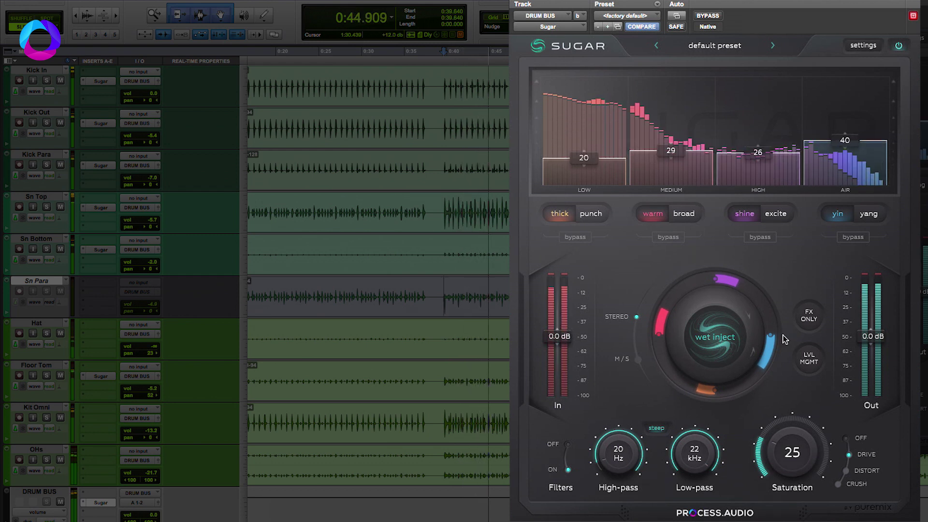
click(902, 46)
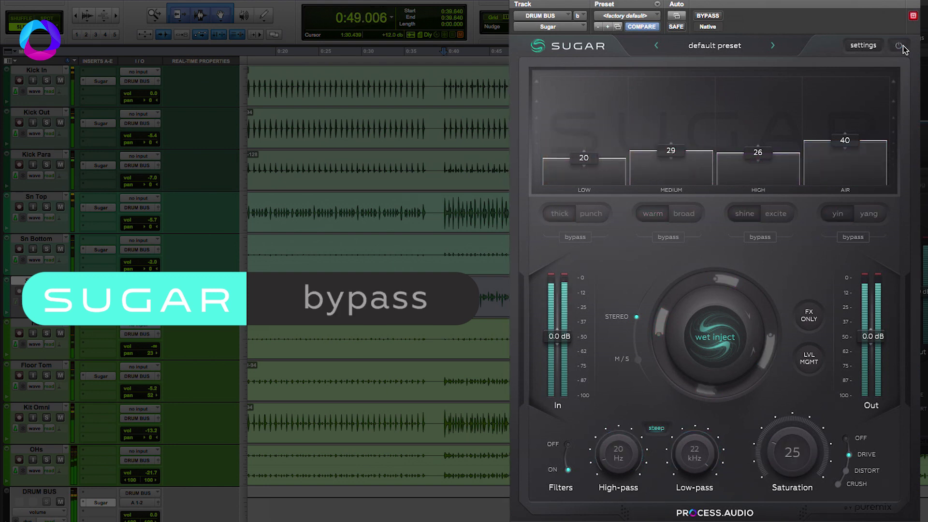
click(900, 46)
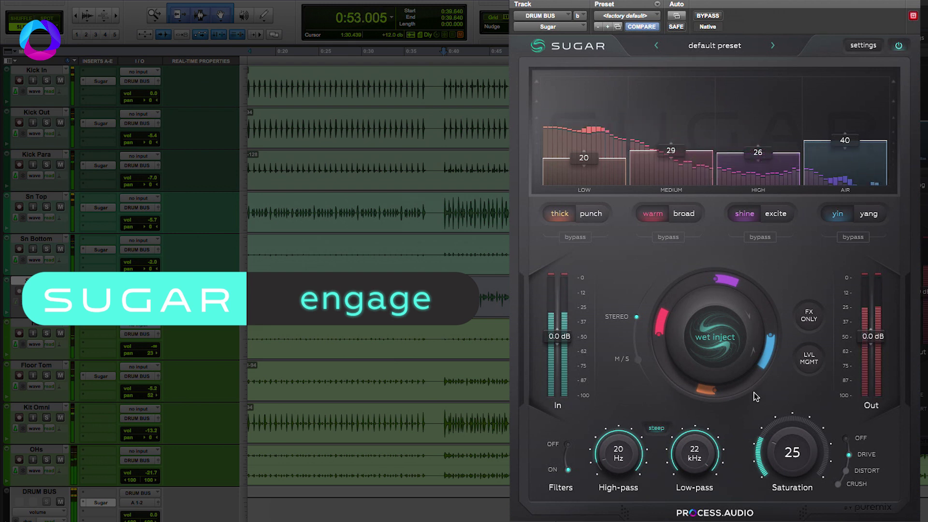
key(space)
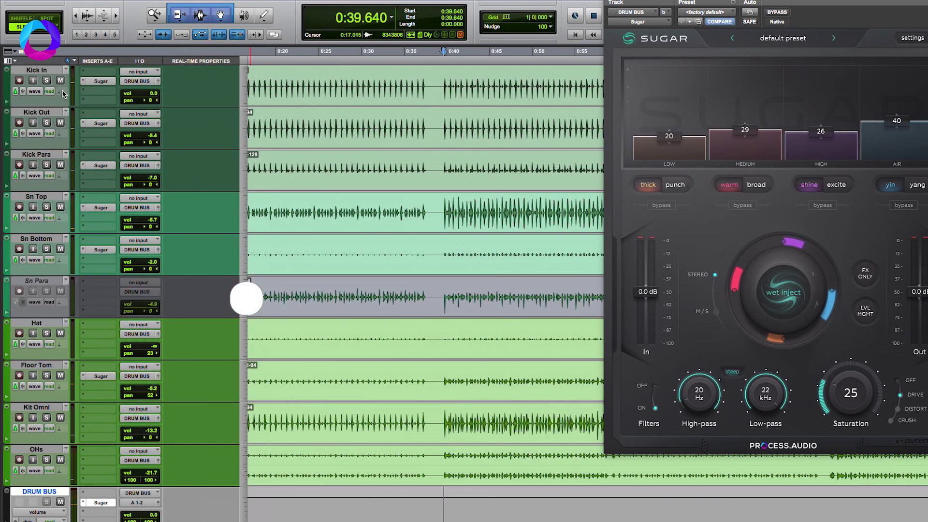
Select the tracks from Kick In to DRUM BUS and compare all their Sugar inserts bypassed and engaged during playback.
shift+click(44, 72)
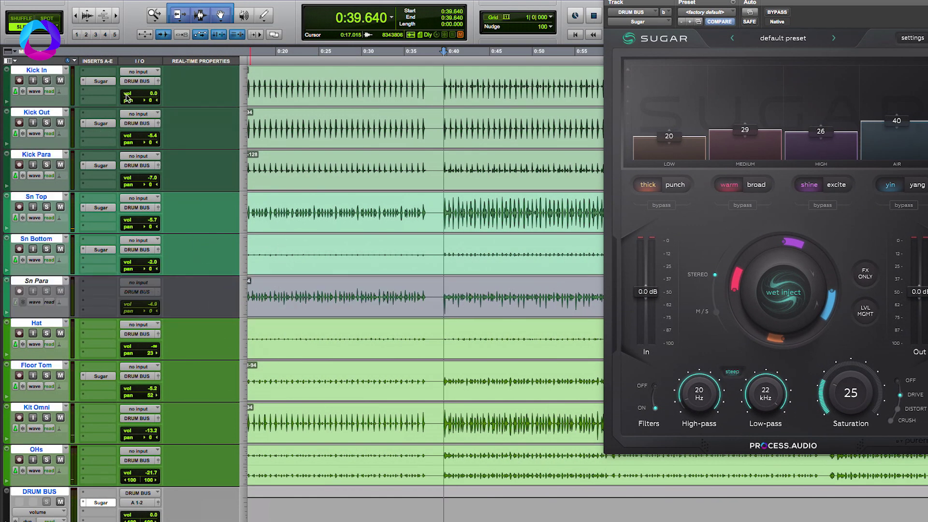
ctrl+alt+shift+click(106, 81)
key(space)
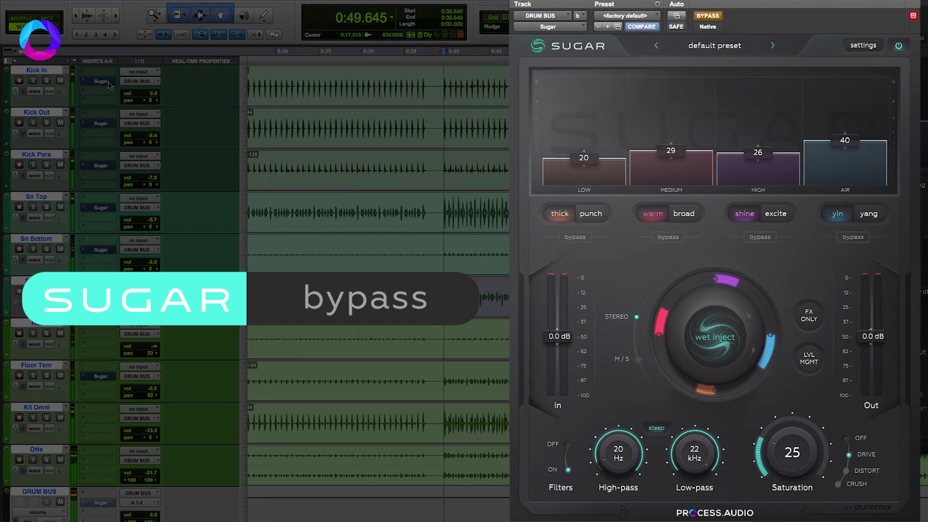
ctrl+alt+super+click(109, 86)
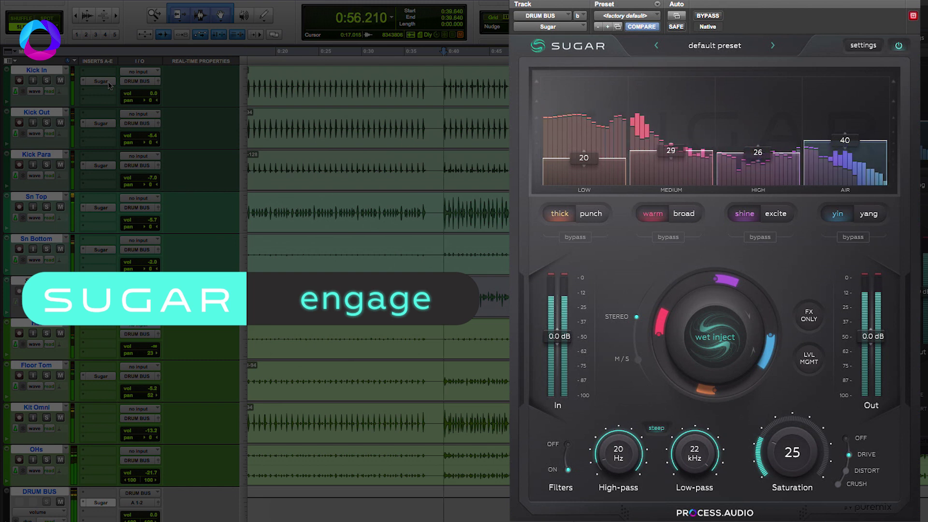
key(space)
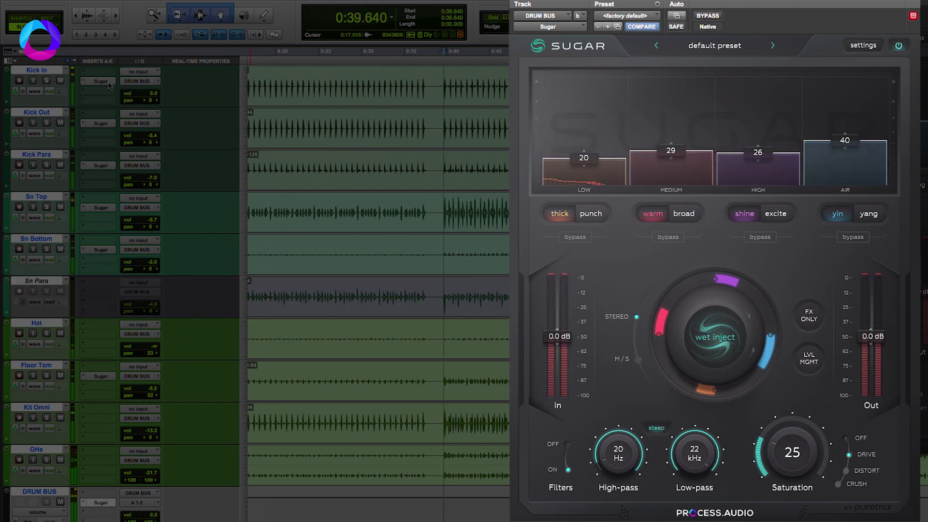